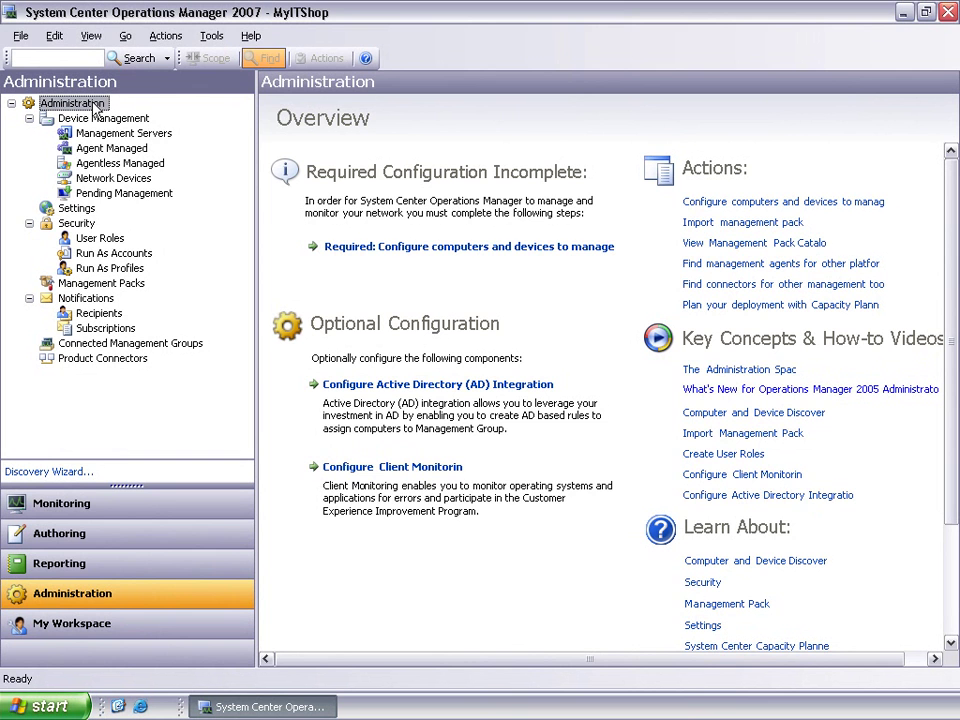
Start creating a new user role based on the Advanced Operator profile.
{"action": "left_click", "coordinate": [100, 238]}
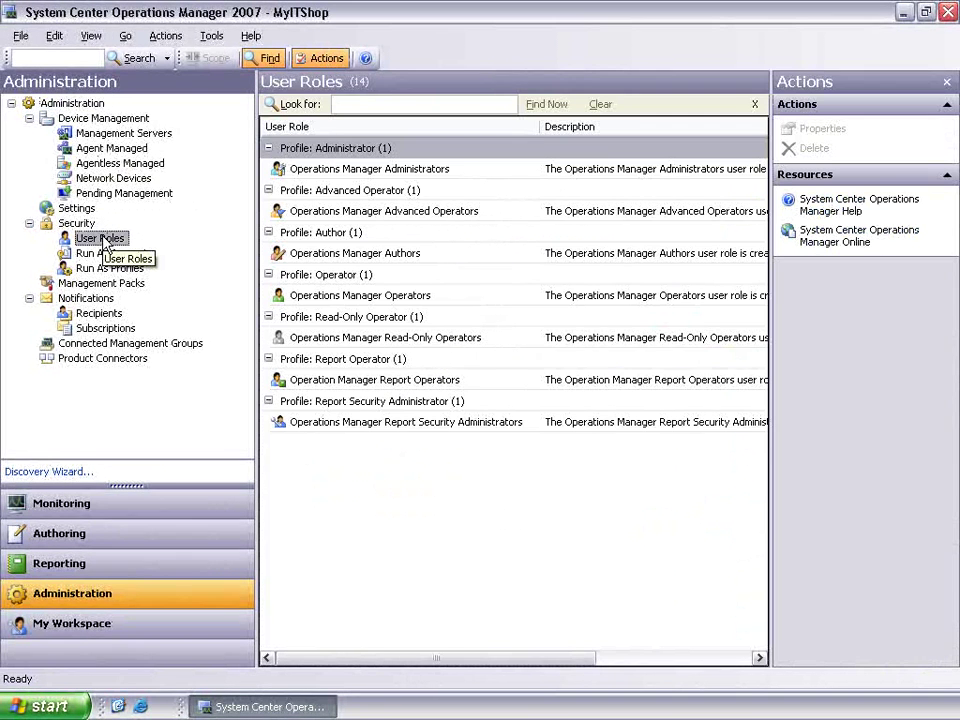
{"action": "right_click", "coordinate": [104, 241]}
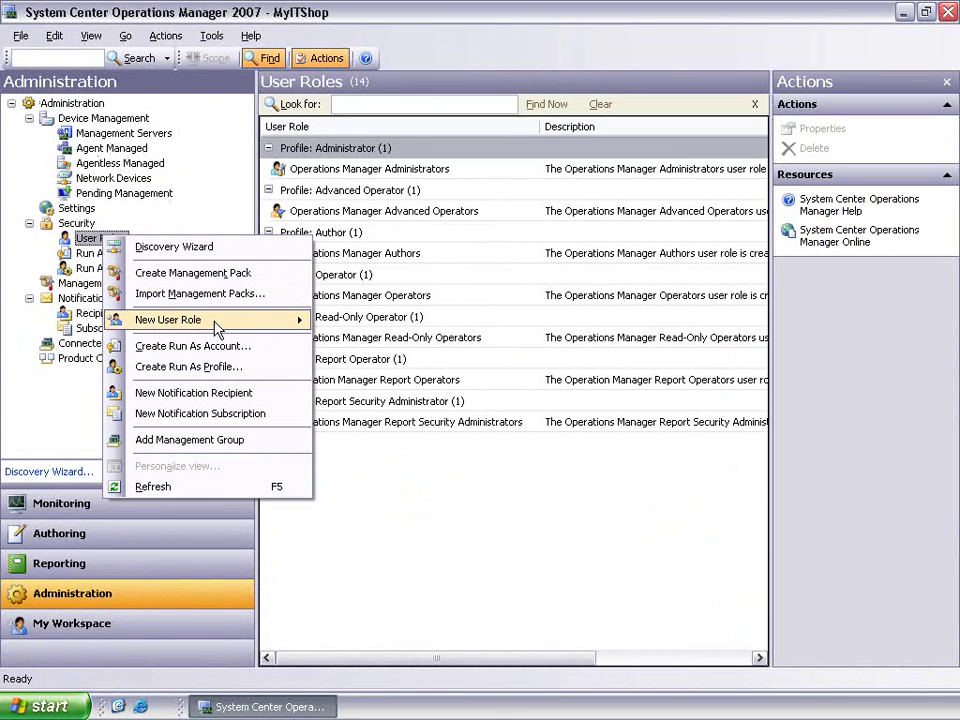
{"action": "mouse_move", "coordinate": [242, 326]}
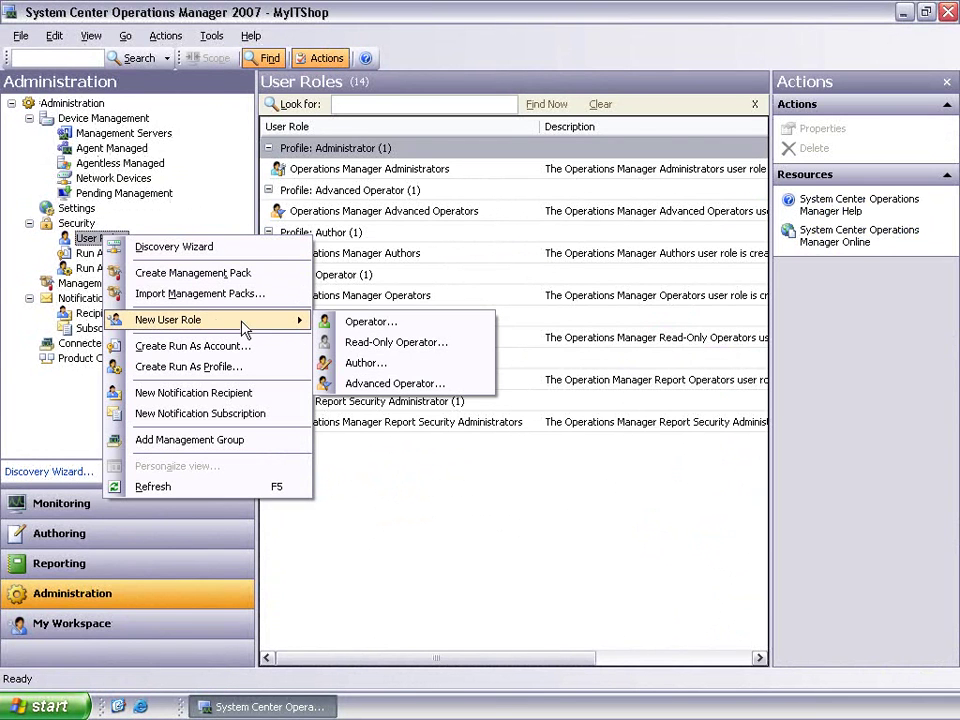
{"action": "left_click", "coordinate": [386, 386]}
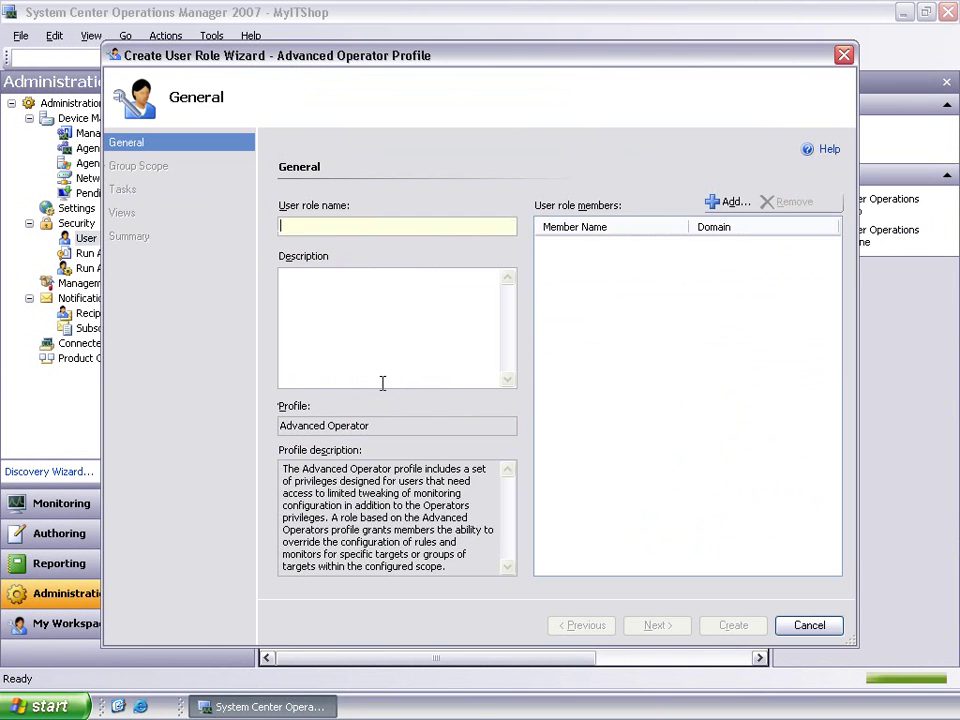
Name the role "SQL Advanced Operator" and describe it as "Advanced Operator user role for the SQL Administrators".
{"action": "type", "text": "S"}
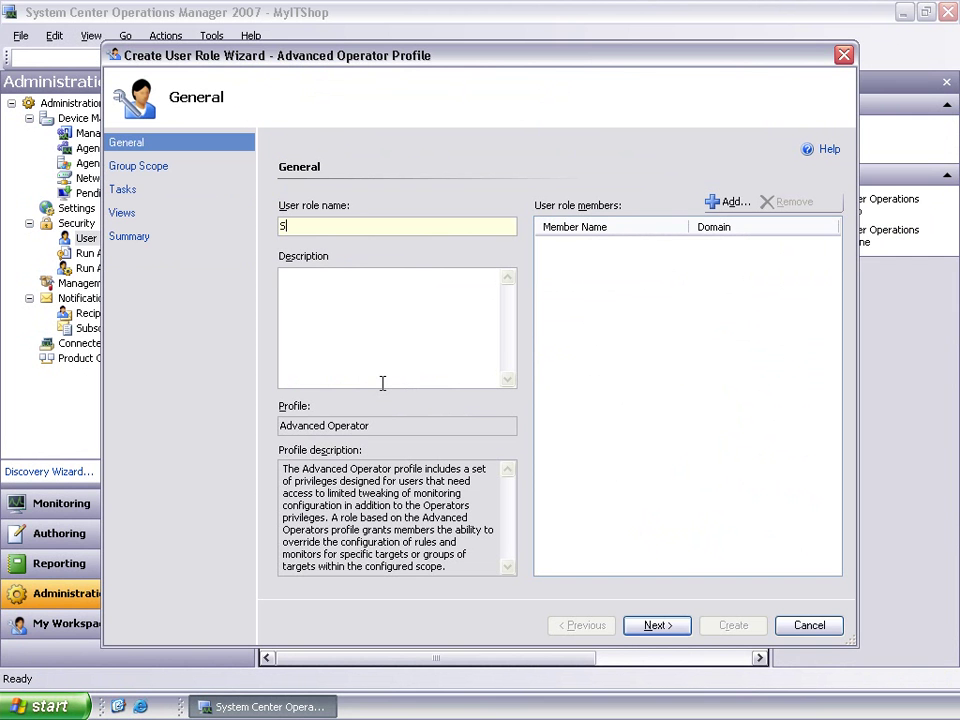
{"action": "type", "text": "QL Advanc"}
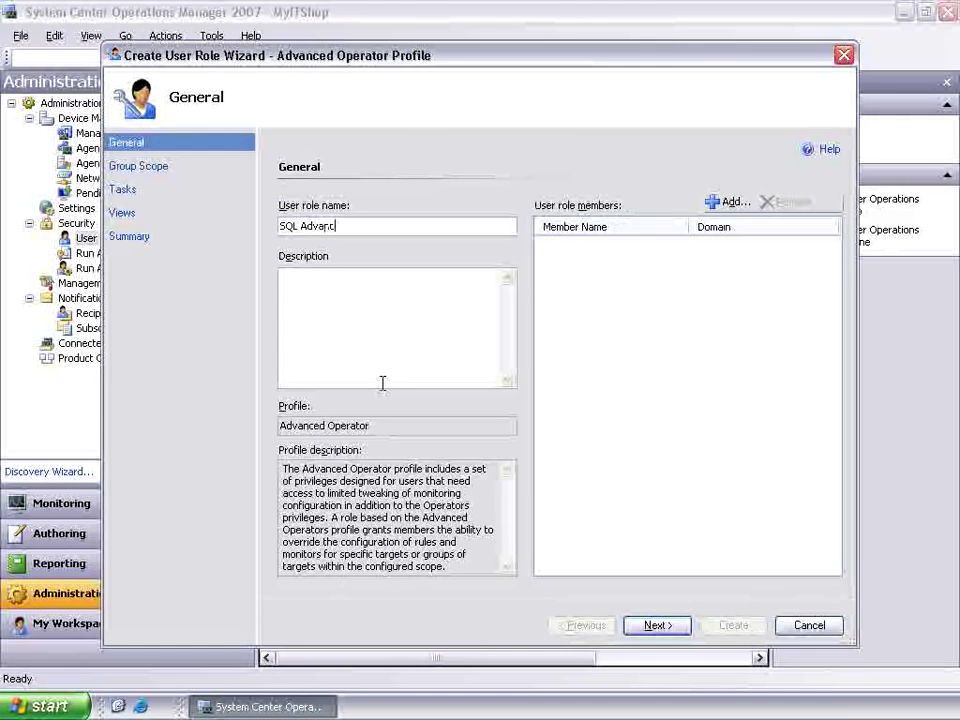
{"action": "type", "text": "ed Opert"}
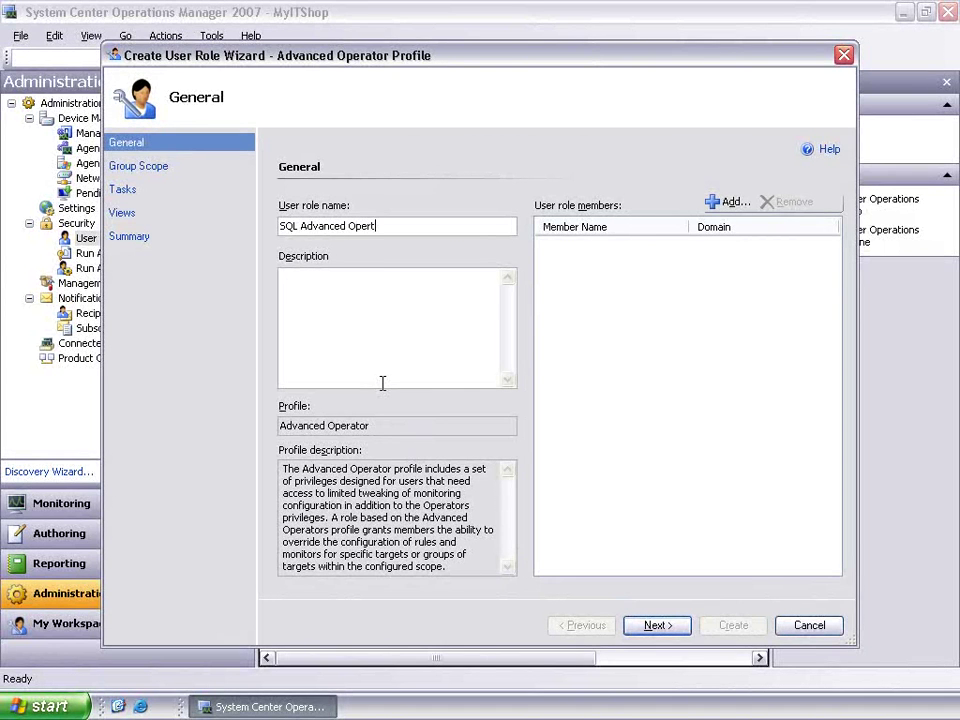
{"action": "key", "text": "BackSpace"}
{"action": "type", "text": "ator"}
{"action": "left_click", "coordinate": [379, 365]}
{"action": "type", "text": "Advanced Operator user role for the SQL Administrators"}
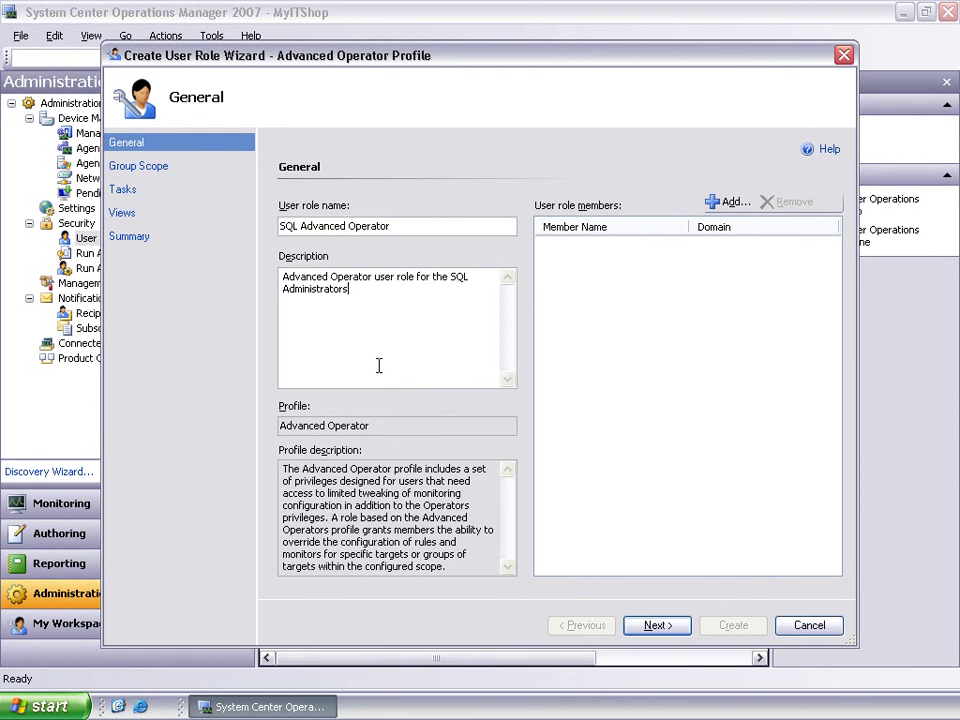
Add the SQL Admins group as a member of the user role and continue to the group scope.
{"action": "left_click", "coordinate": [722, 202]}
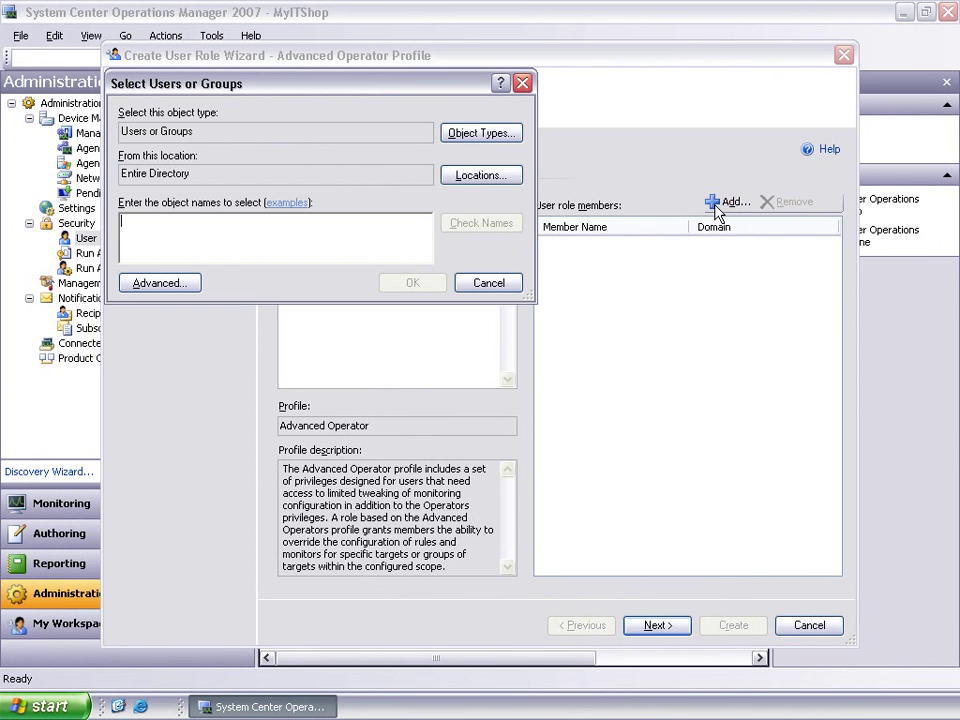
{"action": "type", "text": "SQL"}
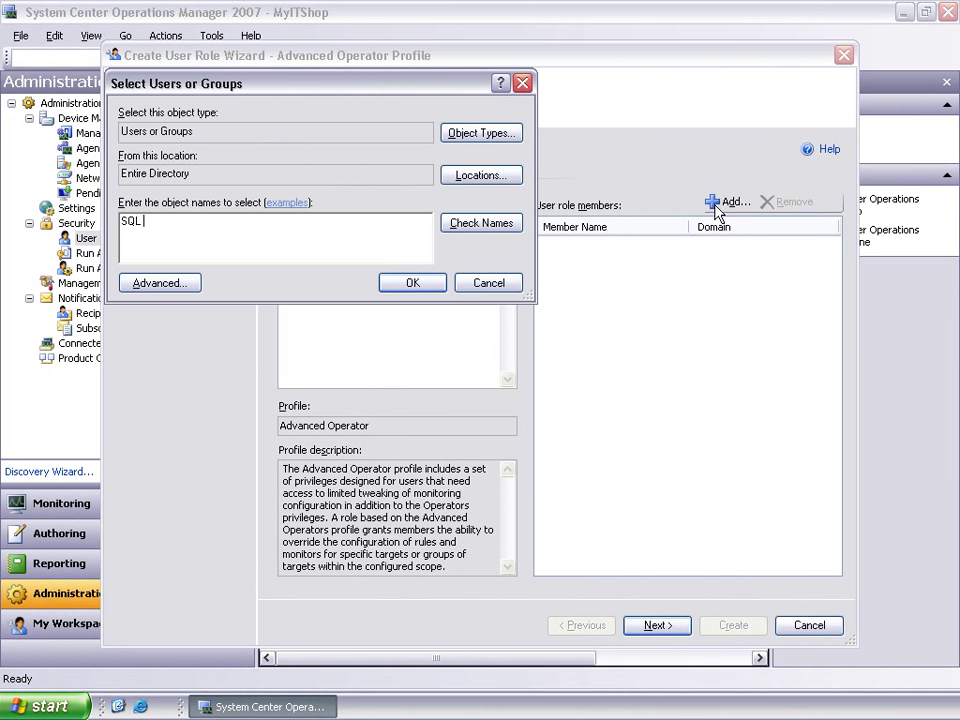
{"action": "type", "text": " Admins"}
{"action": "left_click", "coordinate": [500, 226]}
{"action": "left_click", "coordinate": [416, 283]}
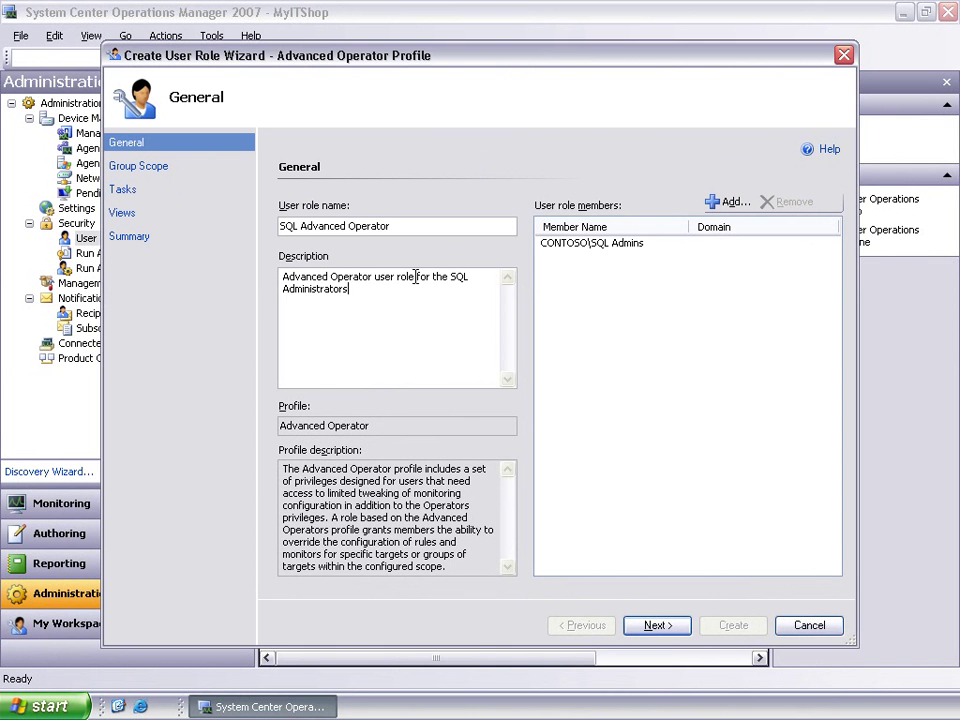
{"action": "left_click", "coordinate": [652, 626]}
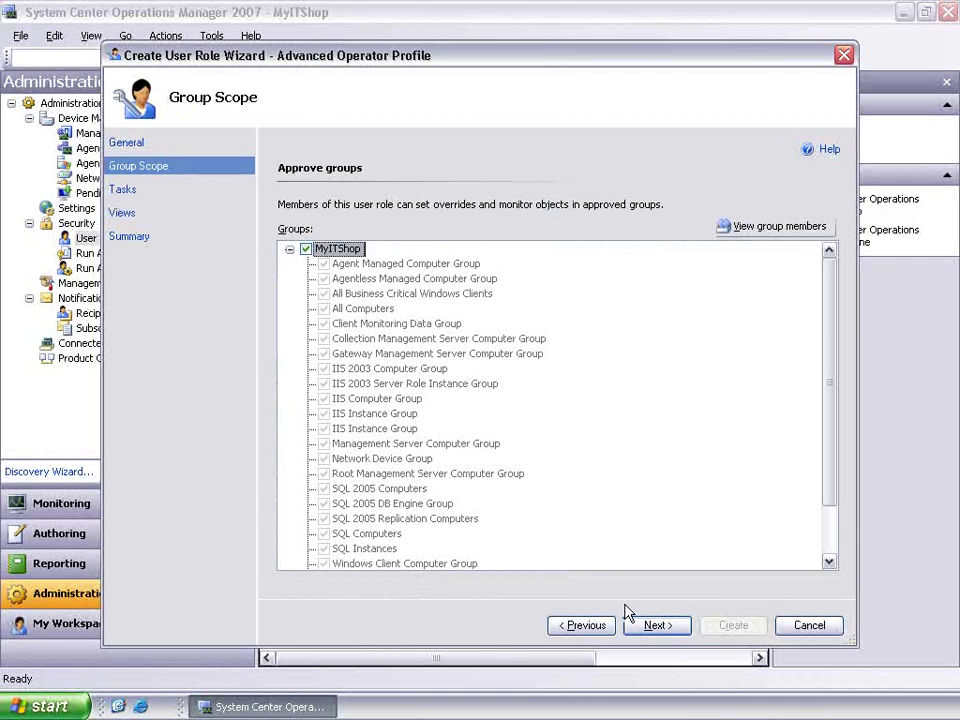
Limit the group scope to SQL 2005 Computers, SQL 2005 DB Engine Group, SQL 2005 Replication Computers, SQL Computers and SQL Instances.
{"action": "left_click", "coordinate": [306, 250]}
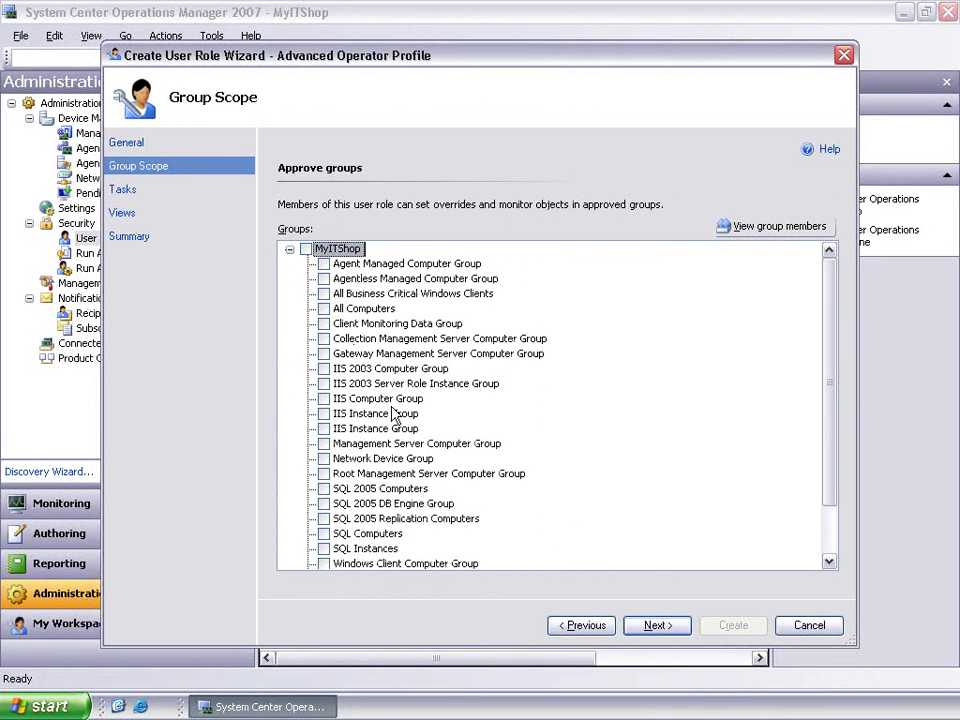
{"action": "scroll", "coordinate": [403, 437], "scroll_direction": "down", "scroll_amount": 2}
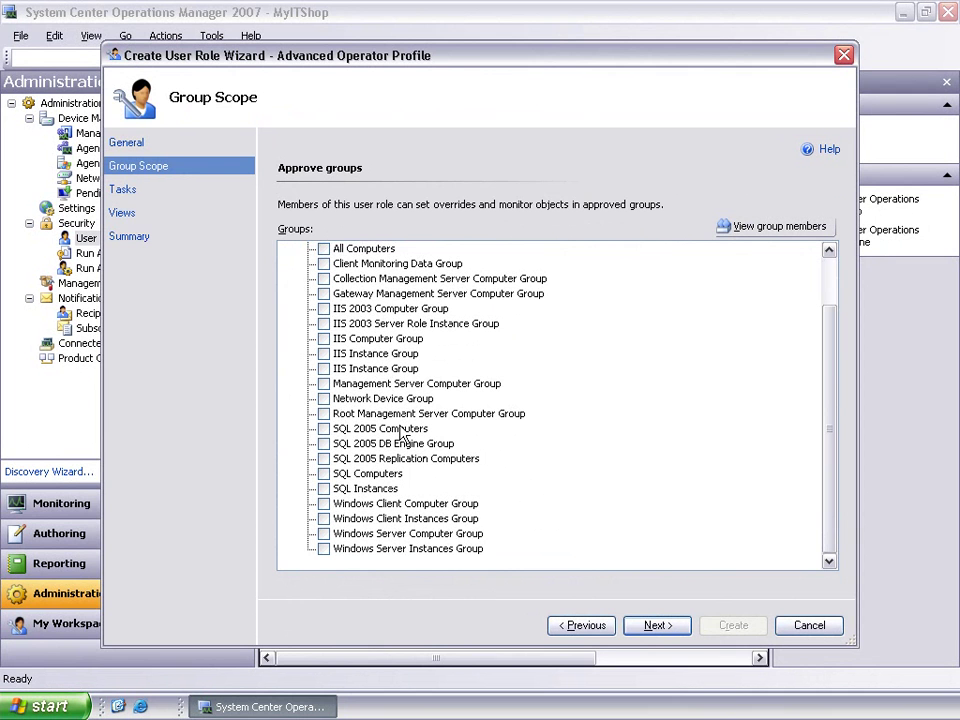
{"action": "left_click", "coordinate": [324, 429]}
{"action": "left_click", "coordinate": [324, 444]}
{"action": "left_click", "coordinate": [324, 459]}
{"action": "left_click", "coordinate": [324, 474]}
{"action": "left_click", "coordinate": [324, 489]}
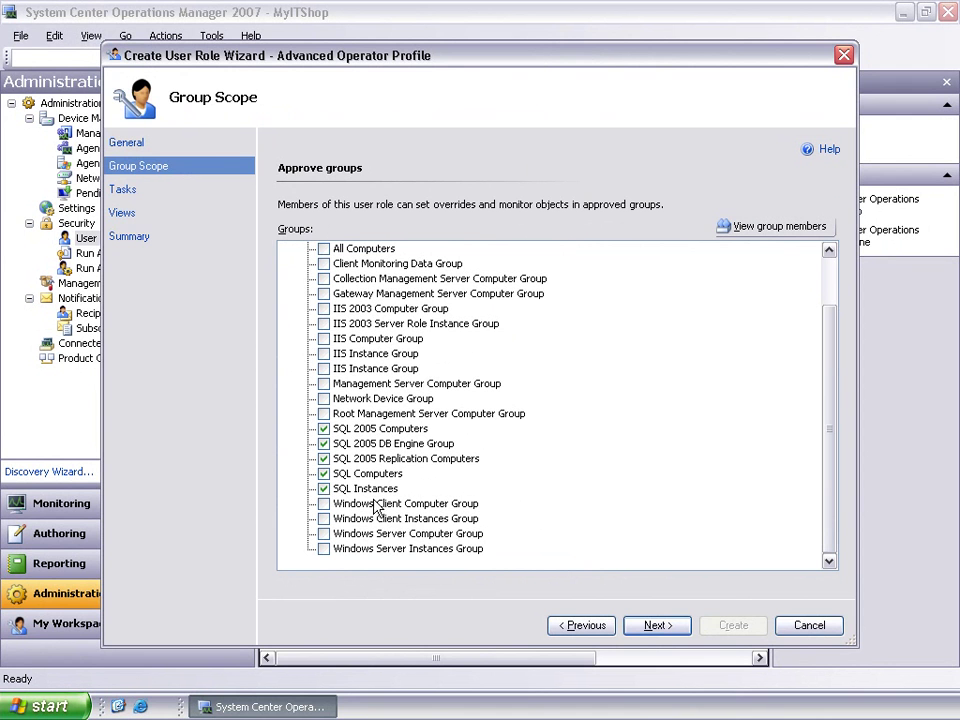
{"action": "left_click", "coordinate": [652, 626]}
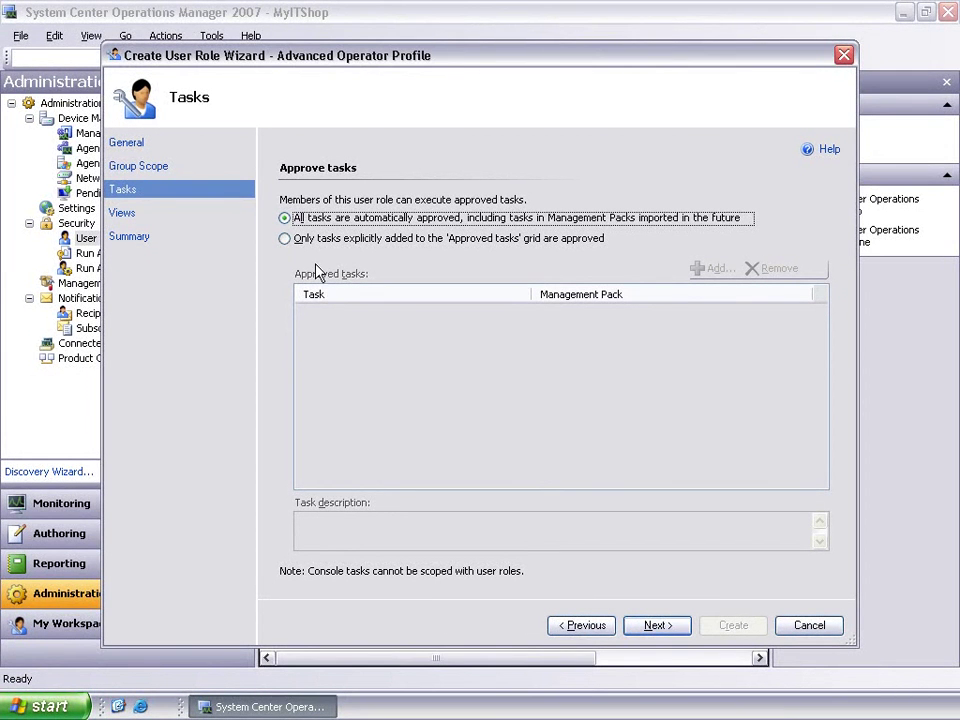
Restrict the role to explicitly approved tasks and select all tasks matching "SQL" for approval.
{"action": "left_click", "coordinate": [294, 243]}
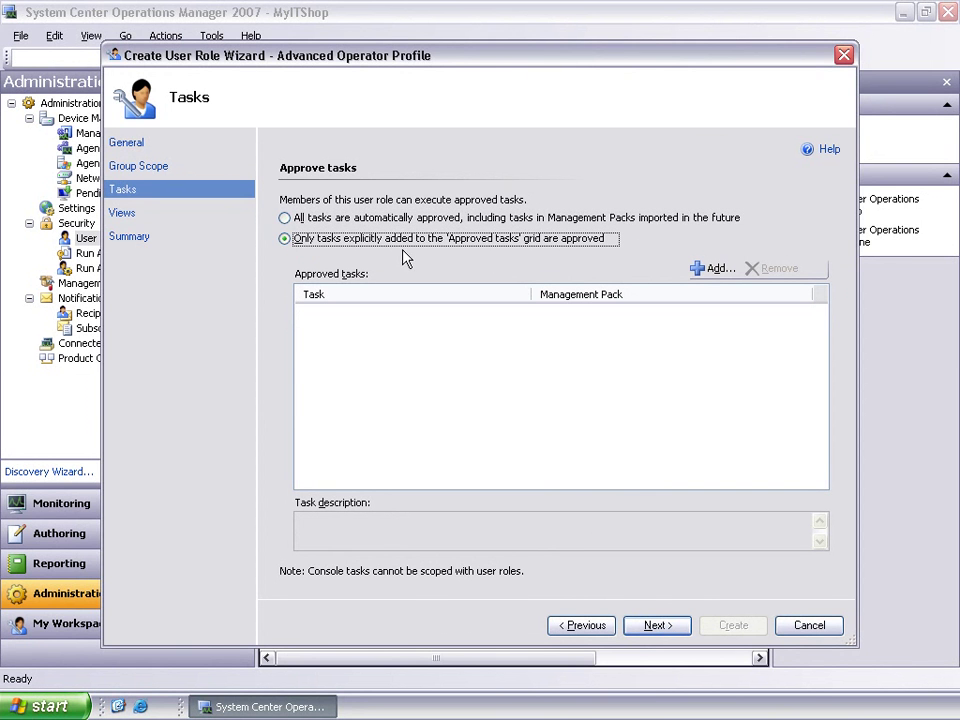
{"action": "left_click", "coordinate": [707, 270]}
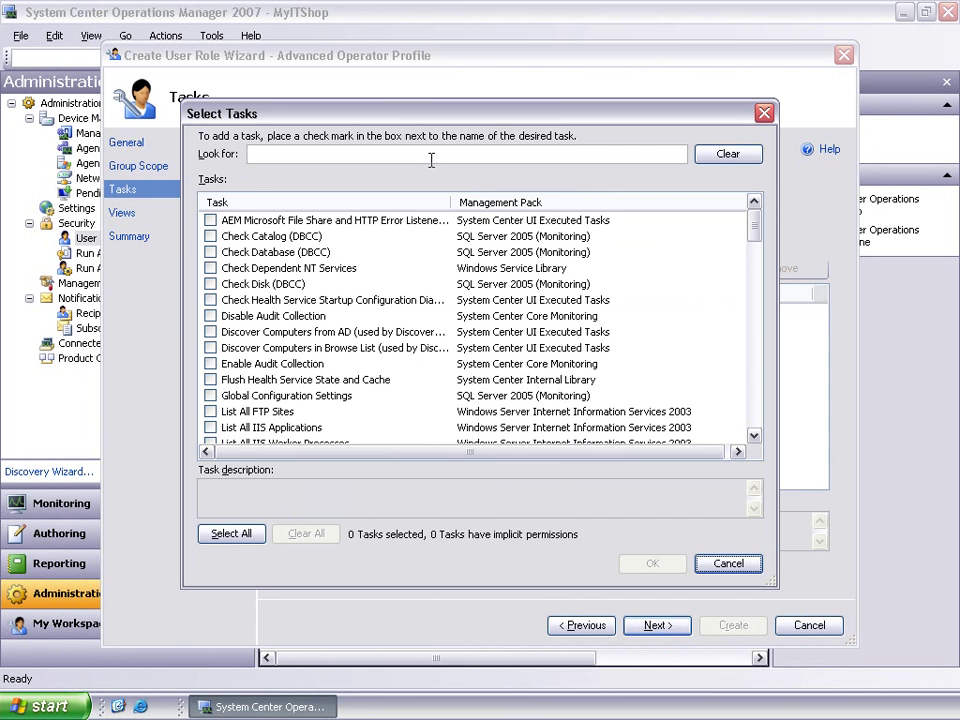
{"action": "left_click", "coordinate": [425, 154]}
{"action": "type", "text": "SQ"}
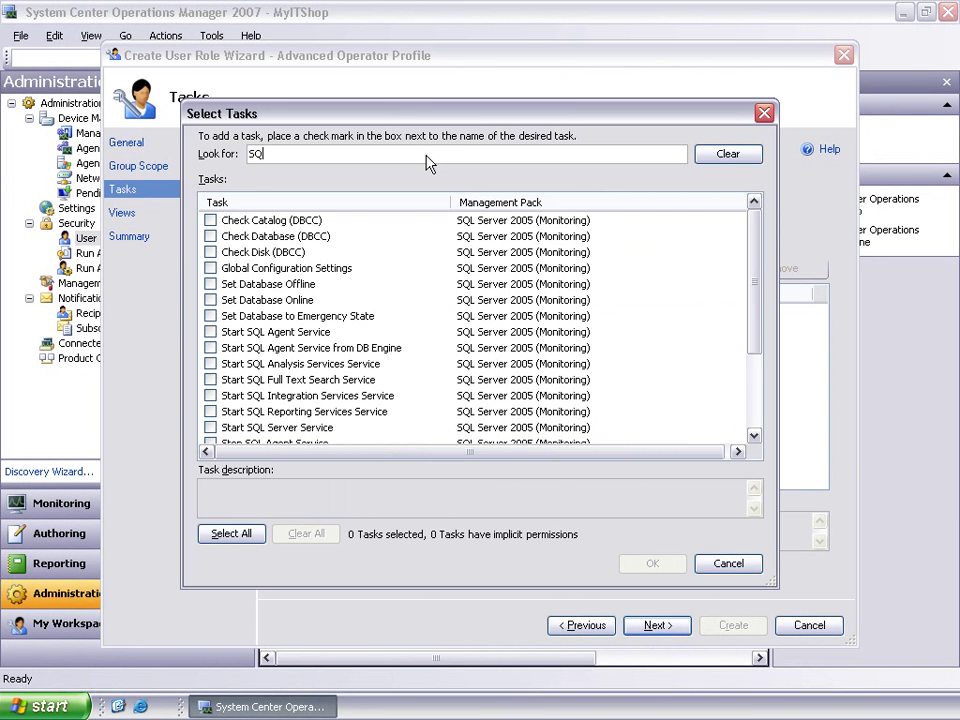
{"action": "type", "text": "L"}
{"action": "left_click", "coordinate": [228, 536]}
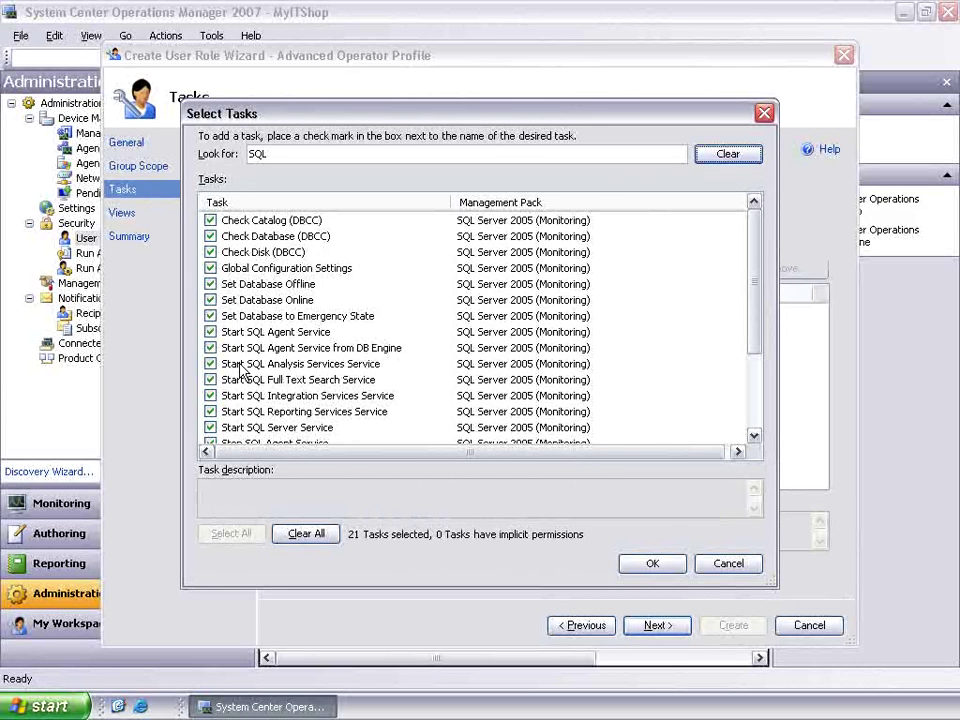
Exclude the Start and Stop SQL Reporting Services Service tasks and add the remaining selected tasks to the approved list.
{"action": "left_click", "coordinate": [211, 412]}
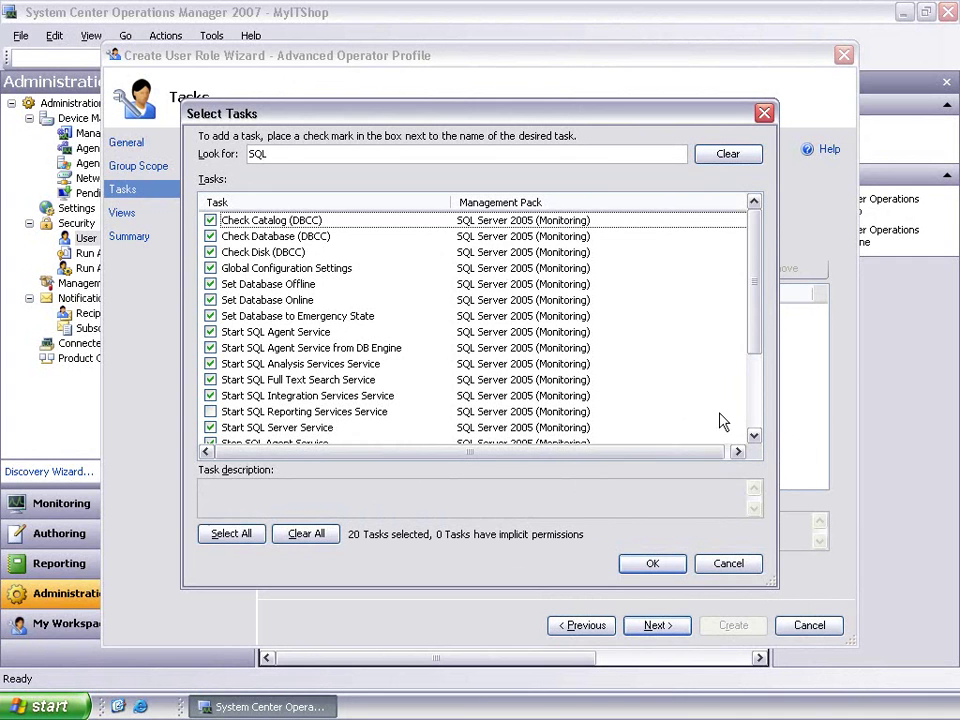
{"action": "left_click", "coordinate": [755, 413]}
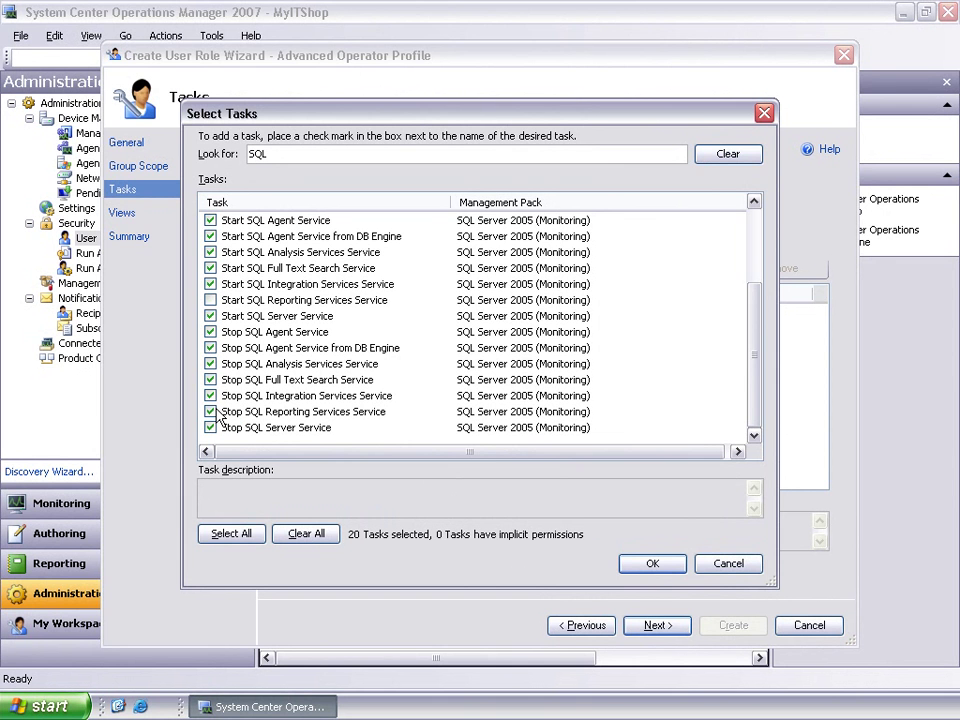
{"action": "left_click", "coordinate": [252, 413]}
{"action": "left_click", "coordinate": [652, 564]}
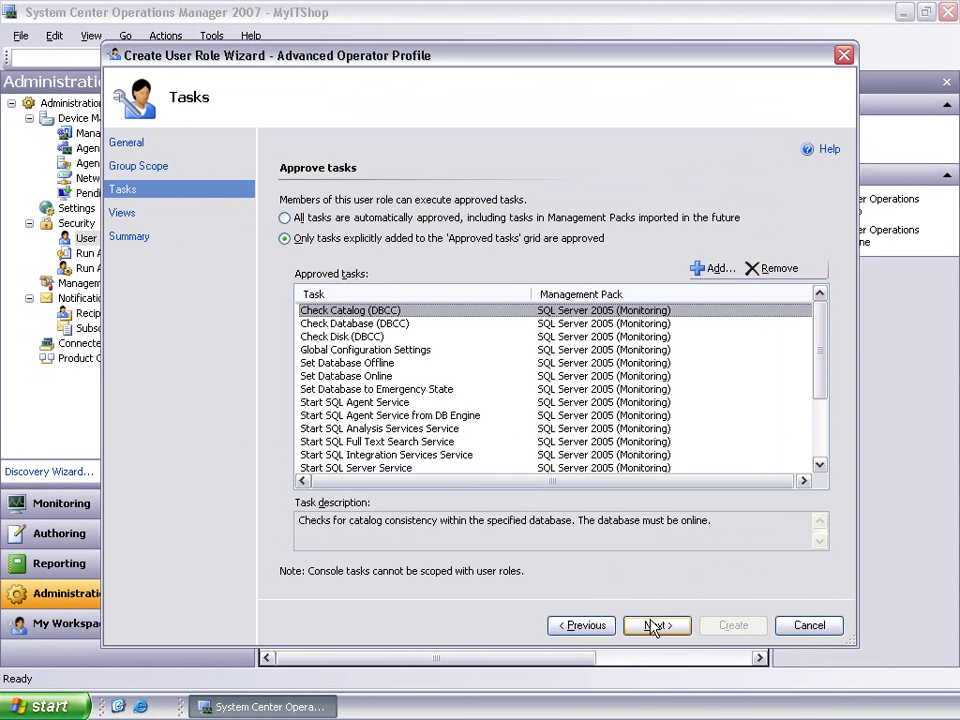
{"action": "left_click", "coordinate": [655, 627]}
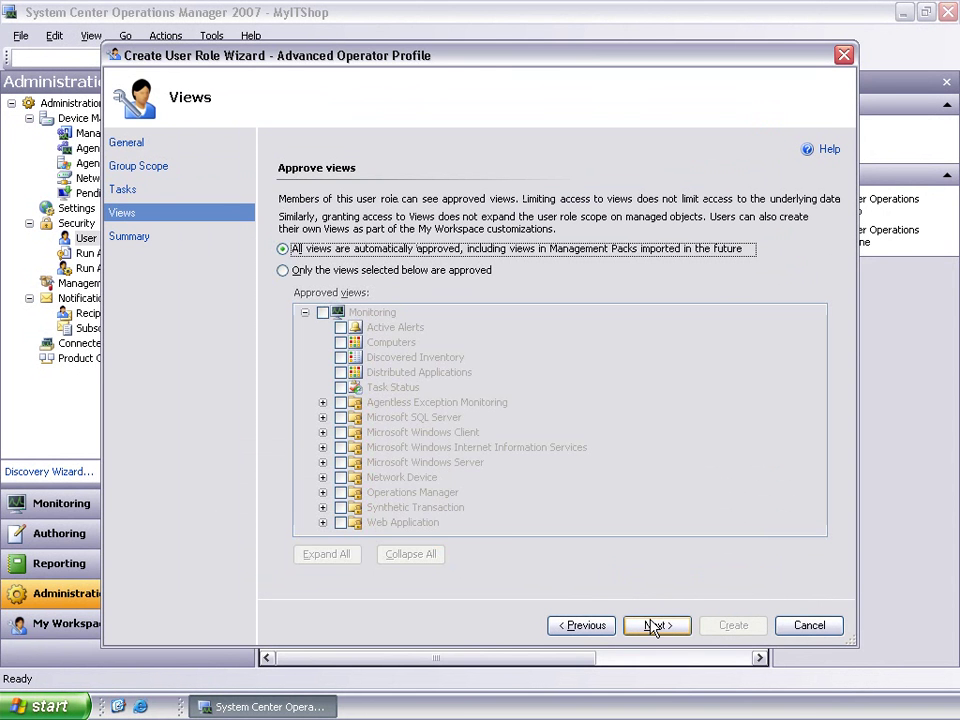
Approve only the views in the Microsoft SQL Server folder and create the user role.
{"action": "left_click", "coordinate": [283, 271]}
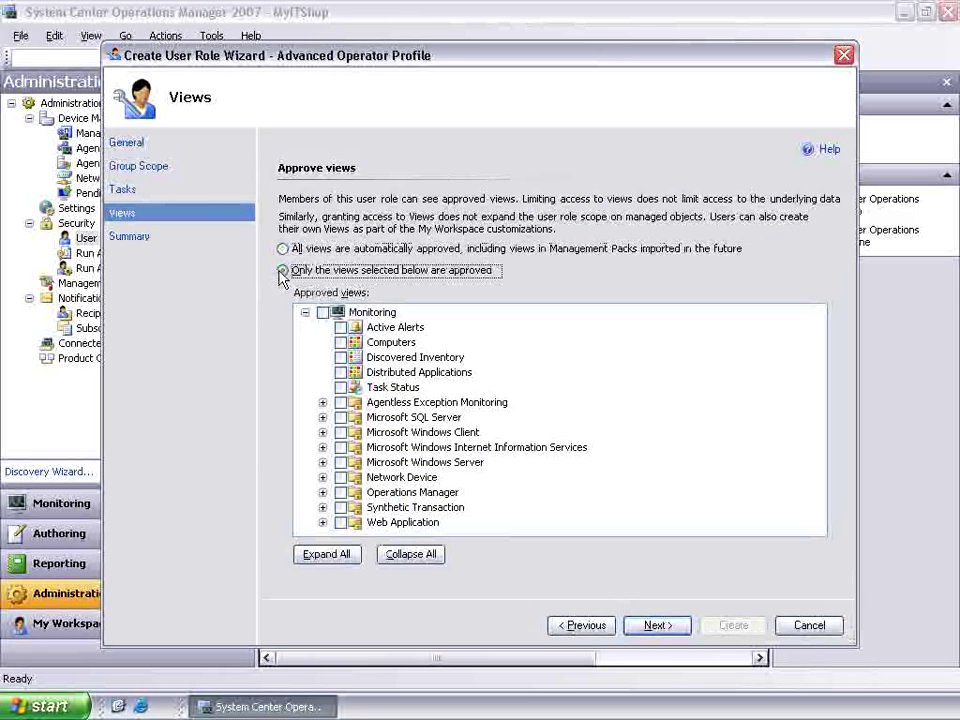
{"action": "left_click", "coordinate": [322, 418]}
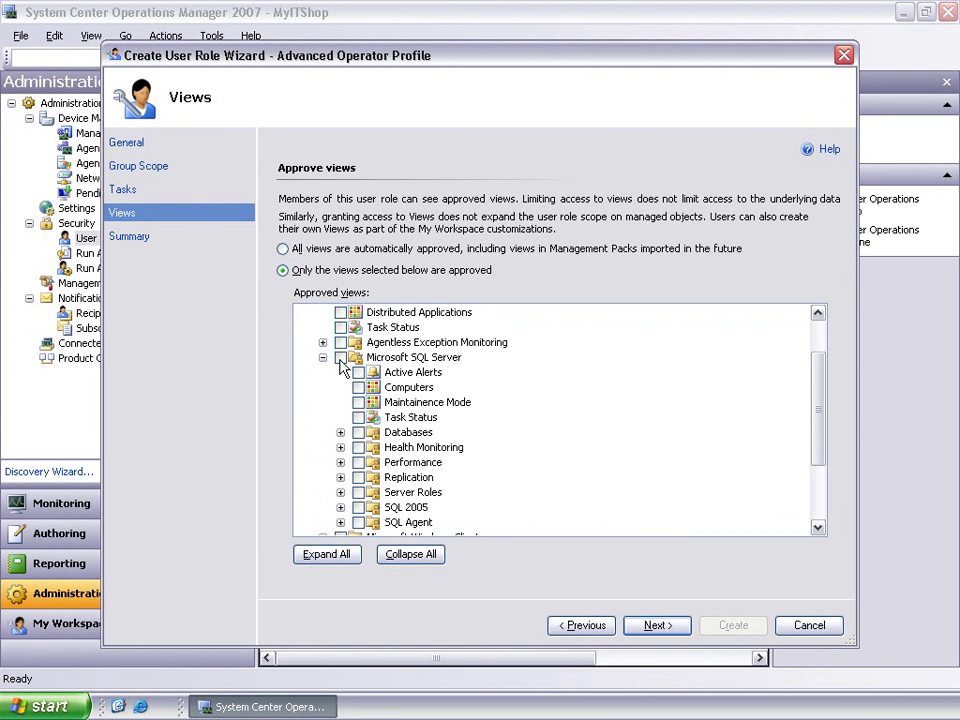
{"action": "left_click", "coordinate": [340, 357]}
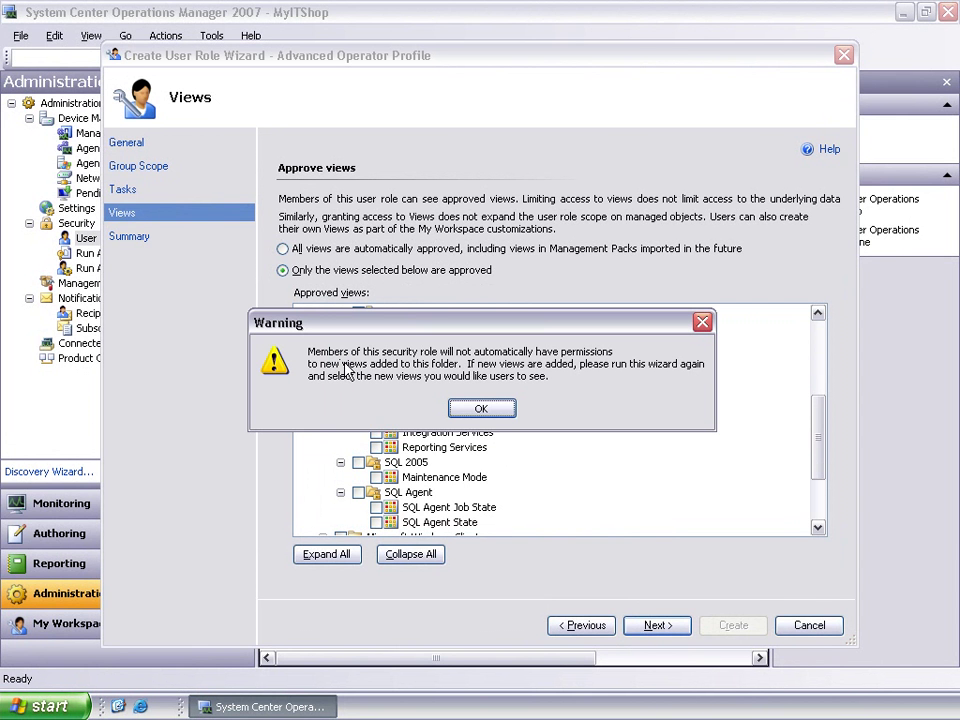
{"action": "left_click", "coordinate": [511, 412]}
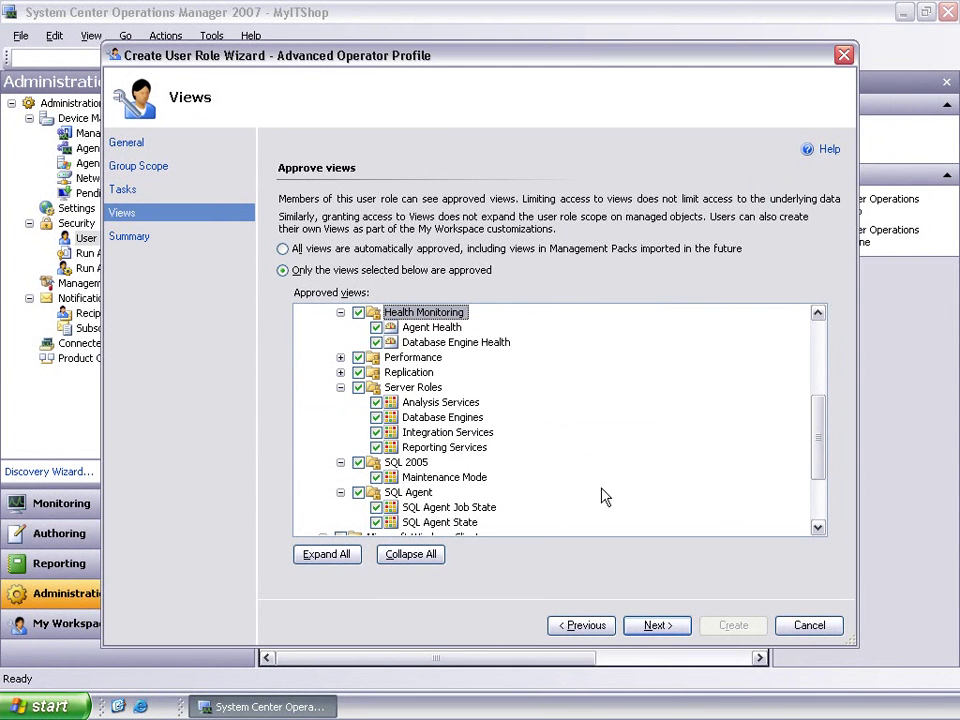
{"action": "left_click", "coordinate": [656, 626]}
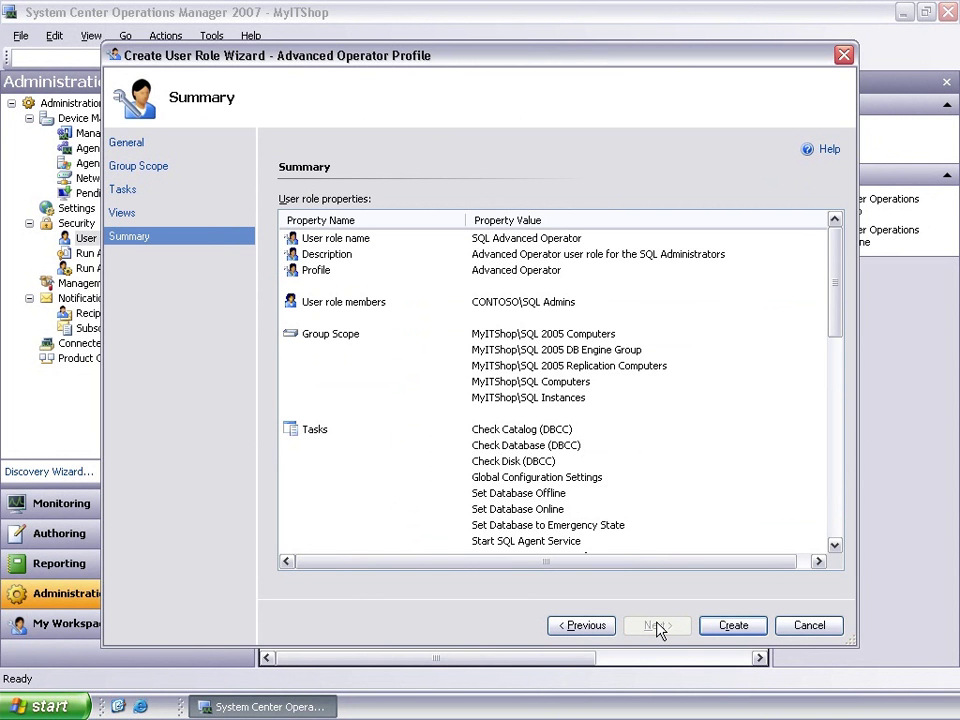
{"action": "left_click", "coordinate": [731, 626]}
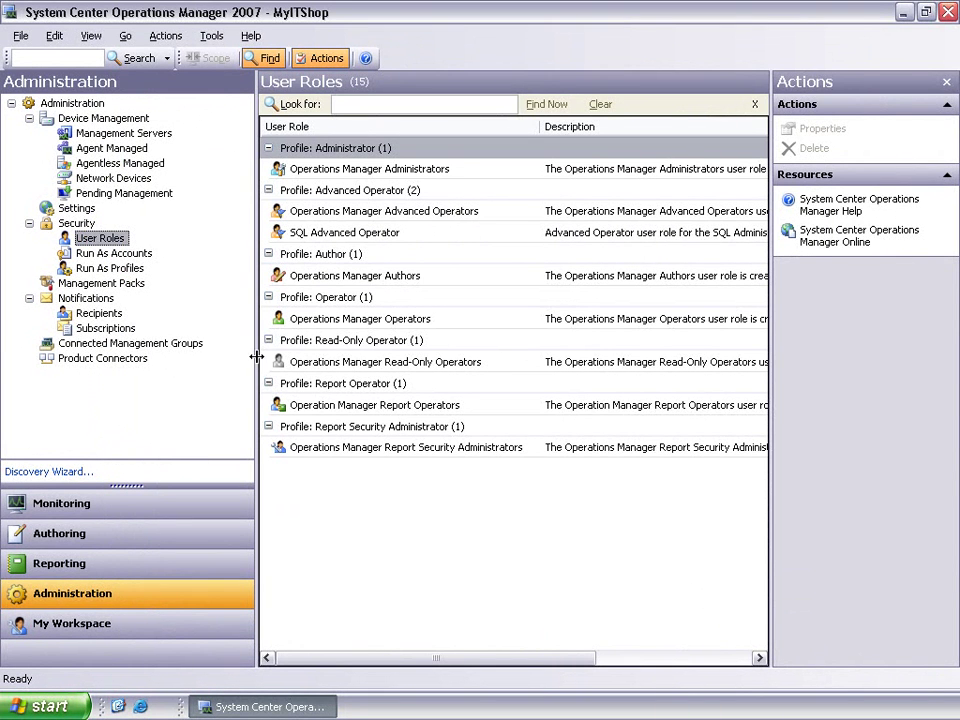
Open the Run As prompt for the System Center Operations Manager 2007 Operations Console shortcut.
{"action": "left_click", "coordinate": [36, 706]}
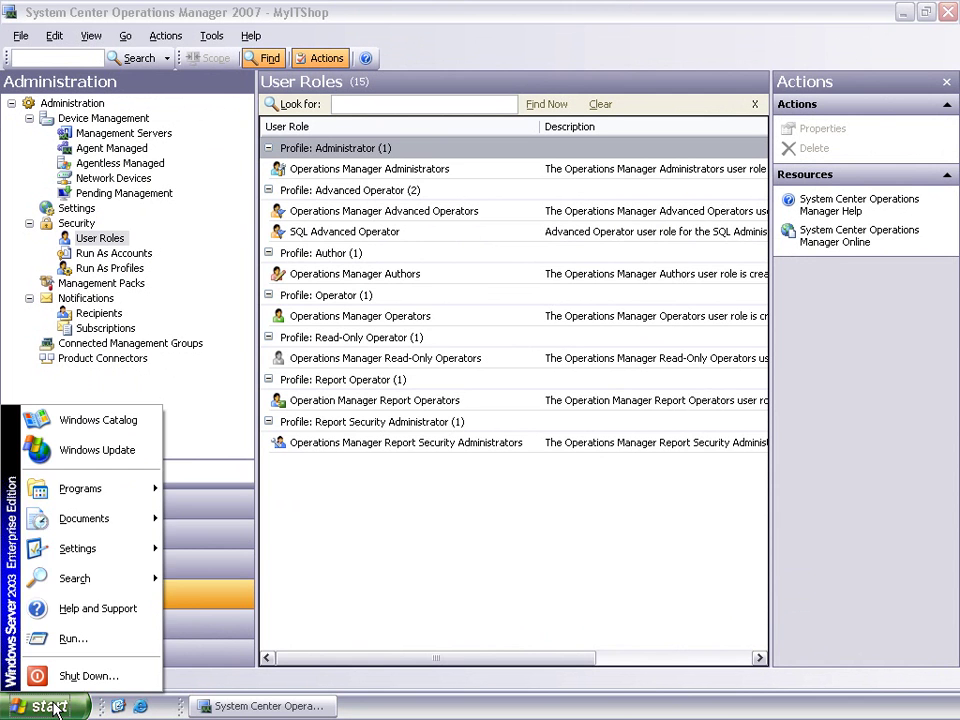
{"action": "mouse_move", "coordinate": [158, 492]}
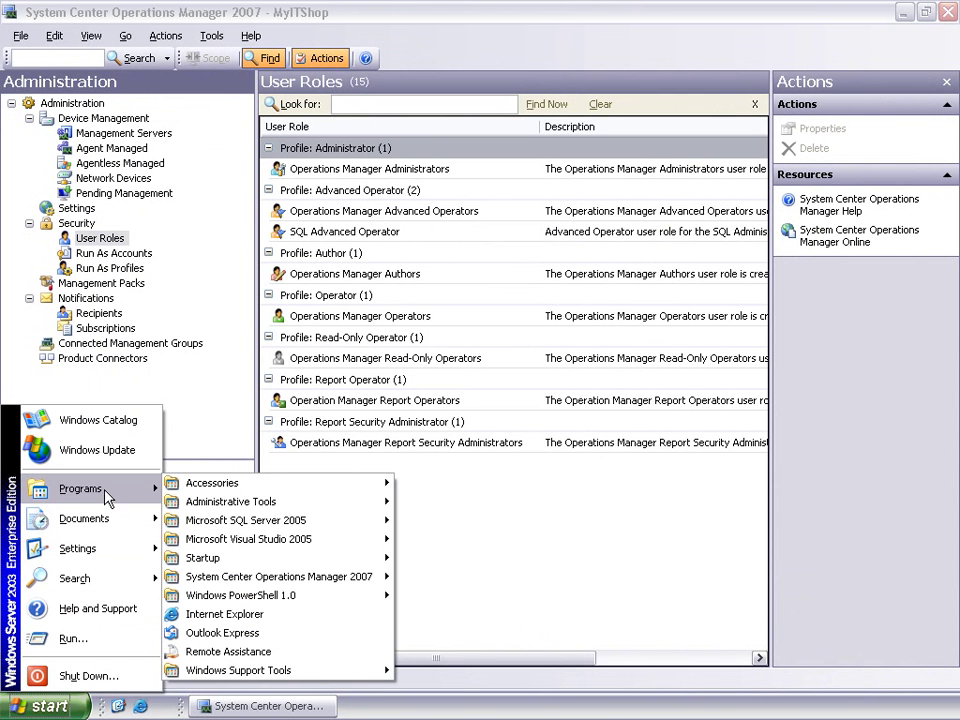
{"action": "mouse_move", "coordinate": [236, 579]}
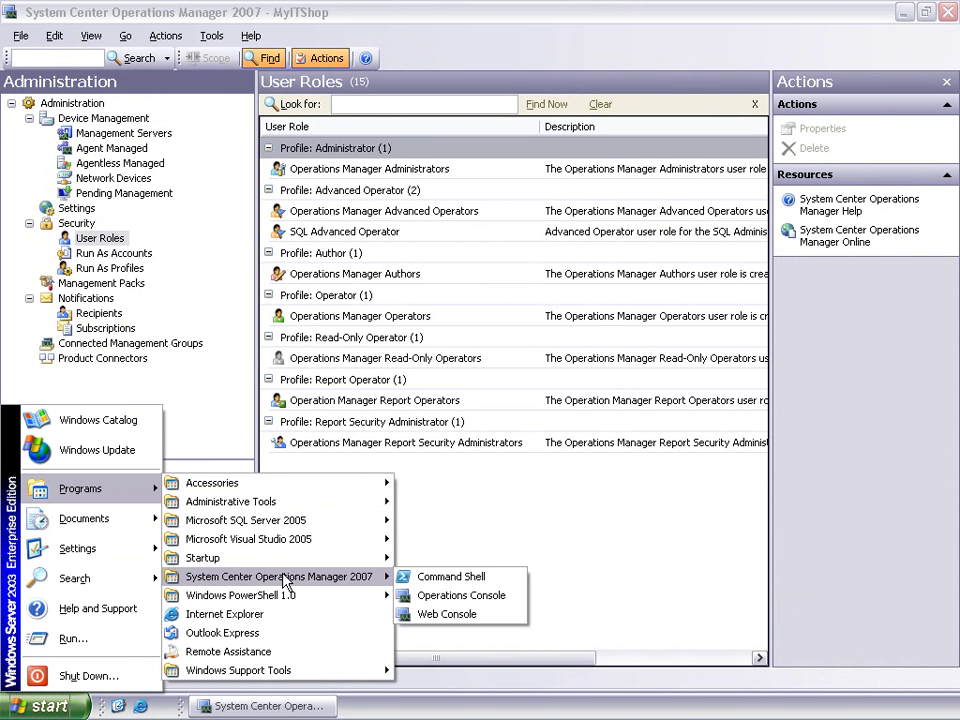
{"action": "right_click", "coordinate": [444, 596]}
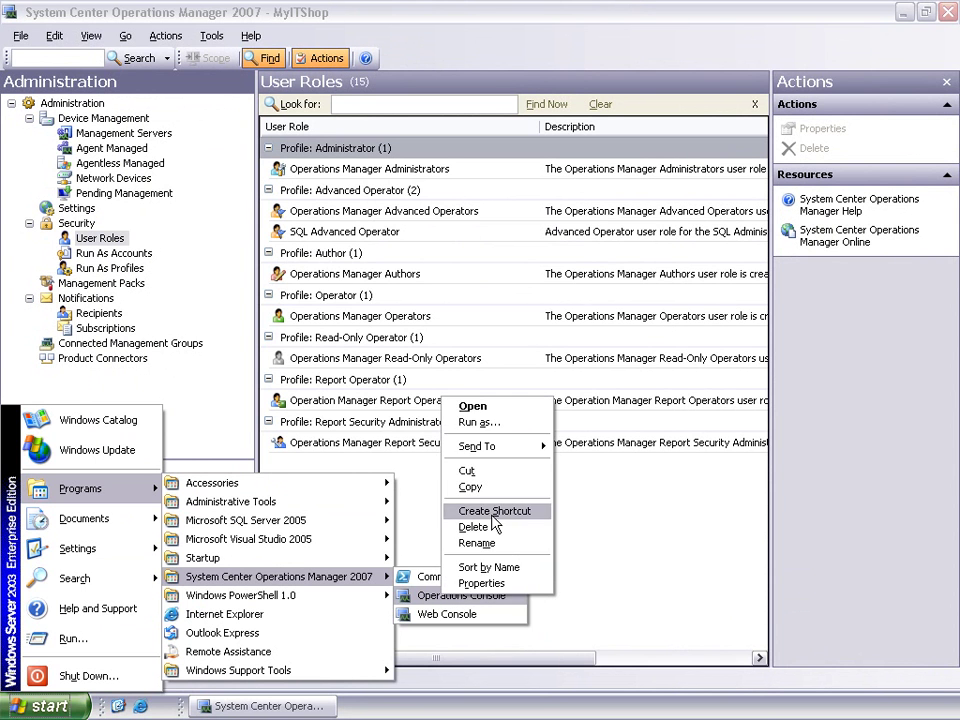
{"action": "left_click", "coordinate": [482, 422]}
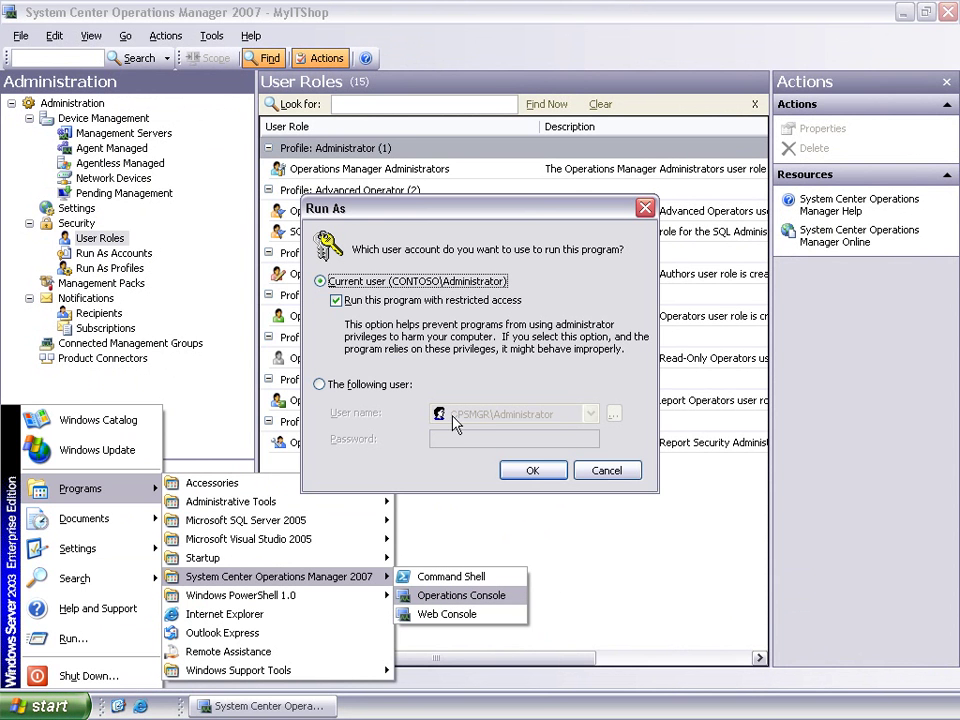
Launch the console as a different user, entering contoso\sqladmin as the user name and the account password.
{"action": "left_click", "coordinate": [380, 388]}
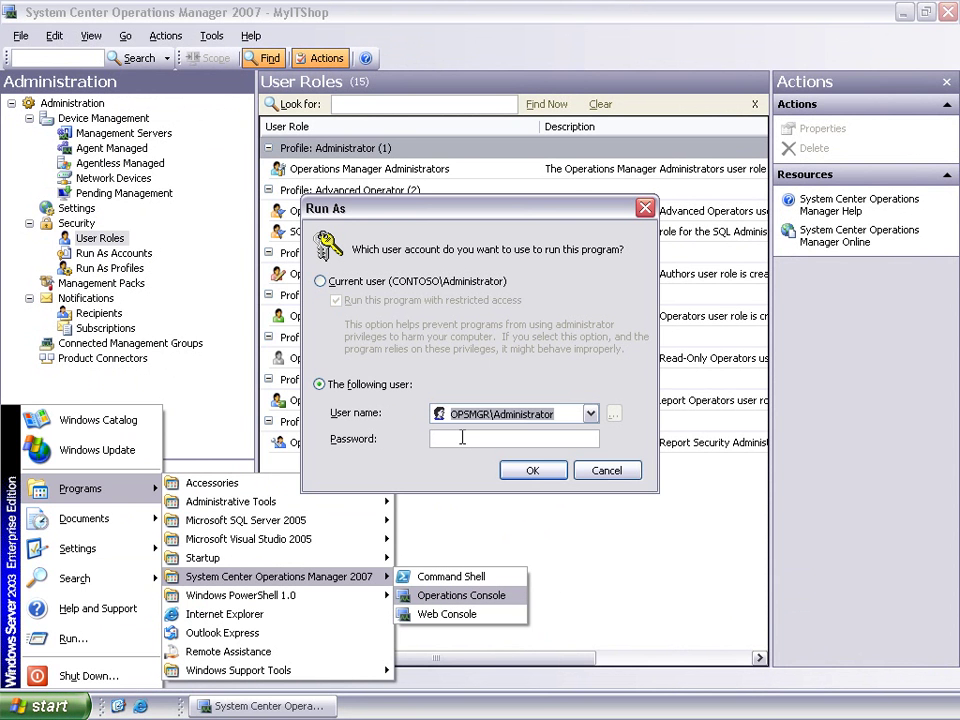
{"action": "type", "text": "contoso\\sqladmi"}
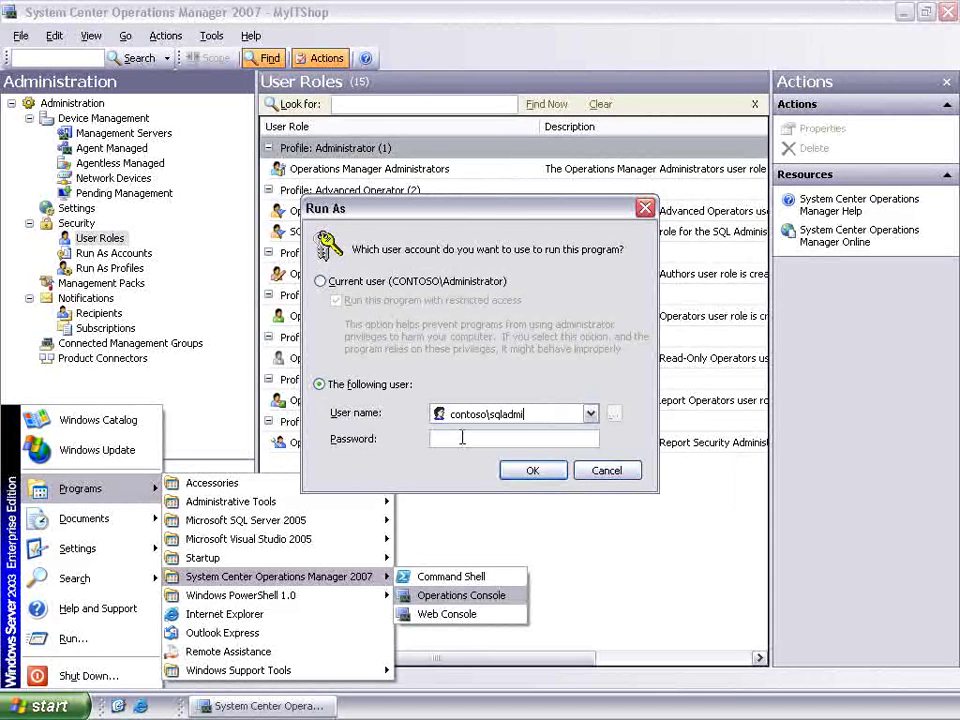
{"action": "type", "text": "n"}
{"action": "key", "text": "Tab"}
{"action": "type", "text": "•••••••••"}
{"action": "left_click", "coordinate": [510, 473]}
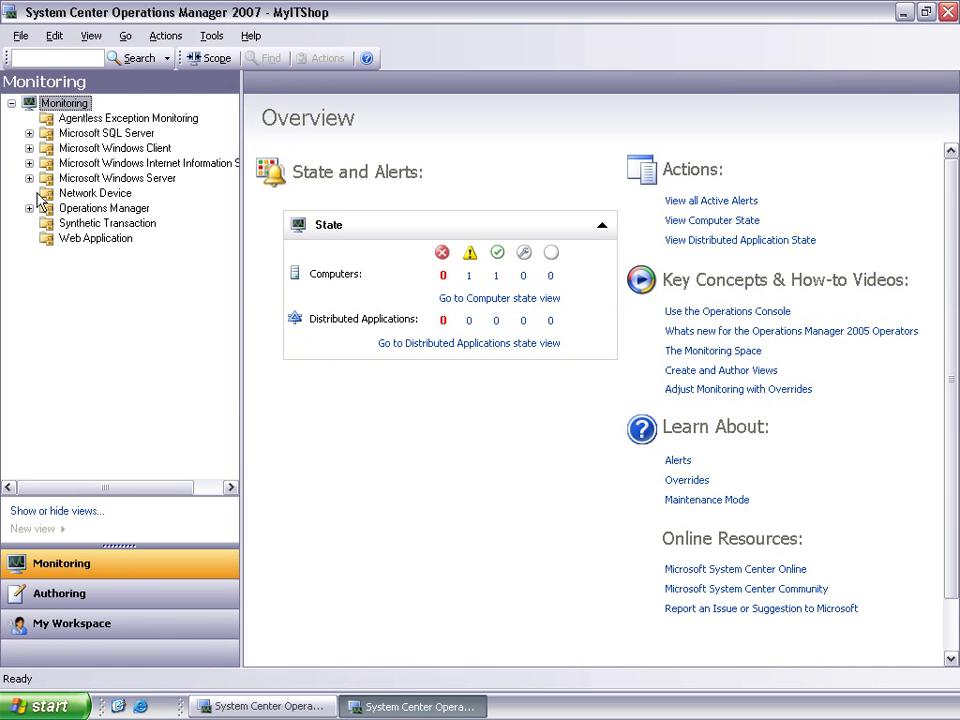
In the Microsoft SQL Server monitoring folder, examine the Database State view under Databases and the Reporting Services view under Server Roles.
{"action": "left_click", "coordinate": [29, 133]}
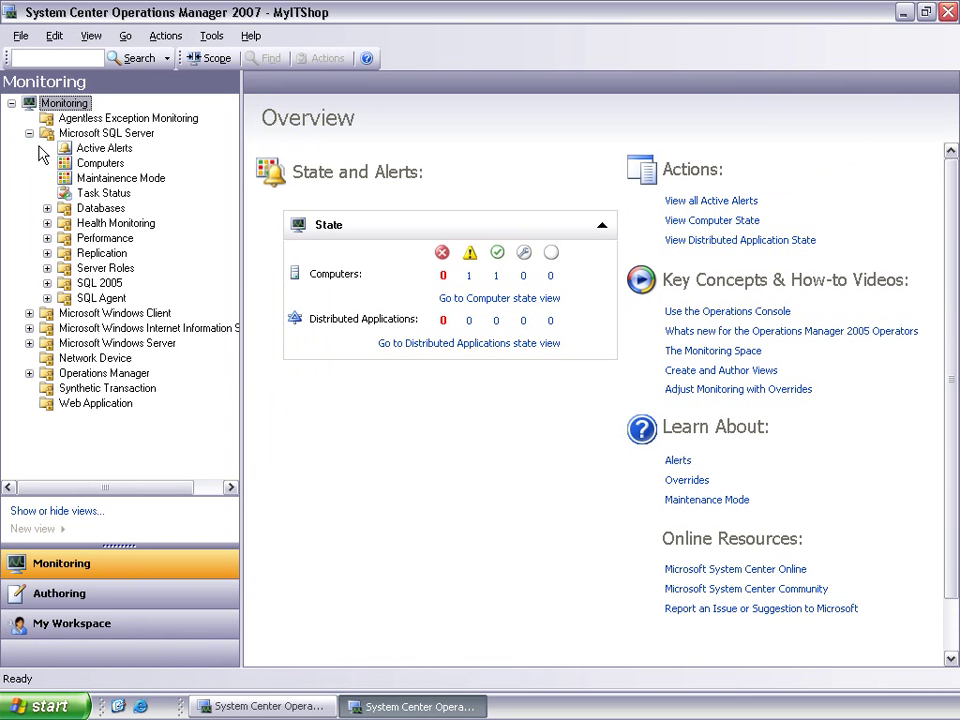
{"action": "left_click", "coordinate": [46, 208]}
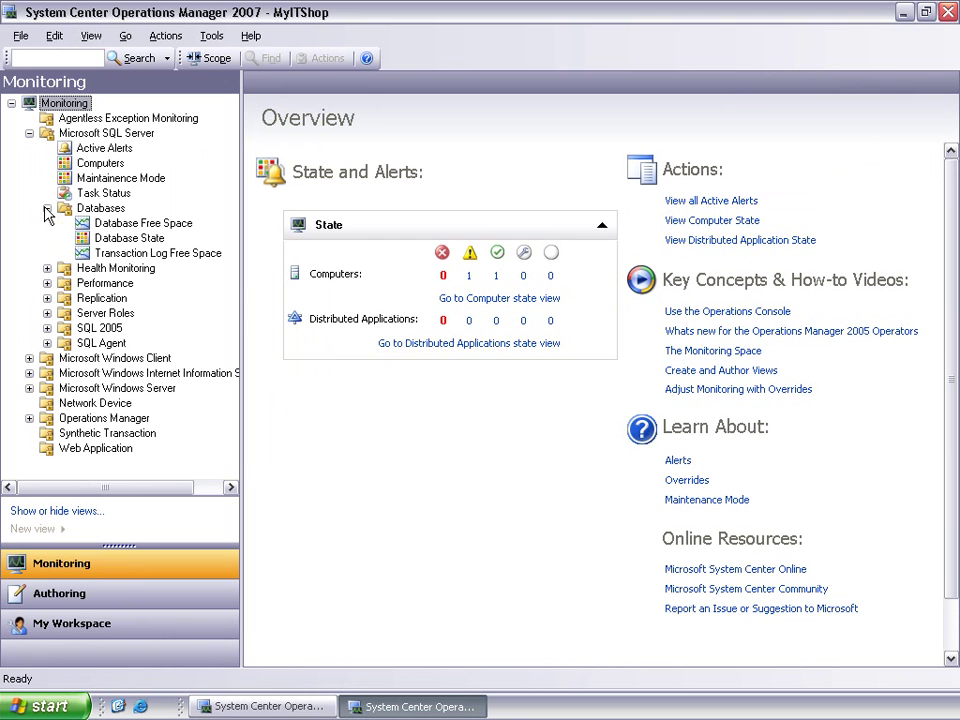
{"action": "left_click", "coordinate": [124, 238]}
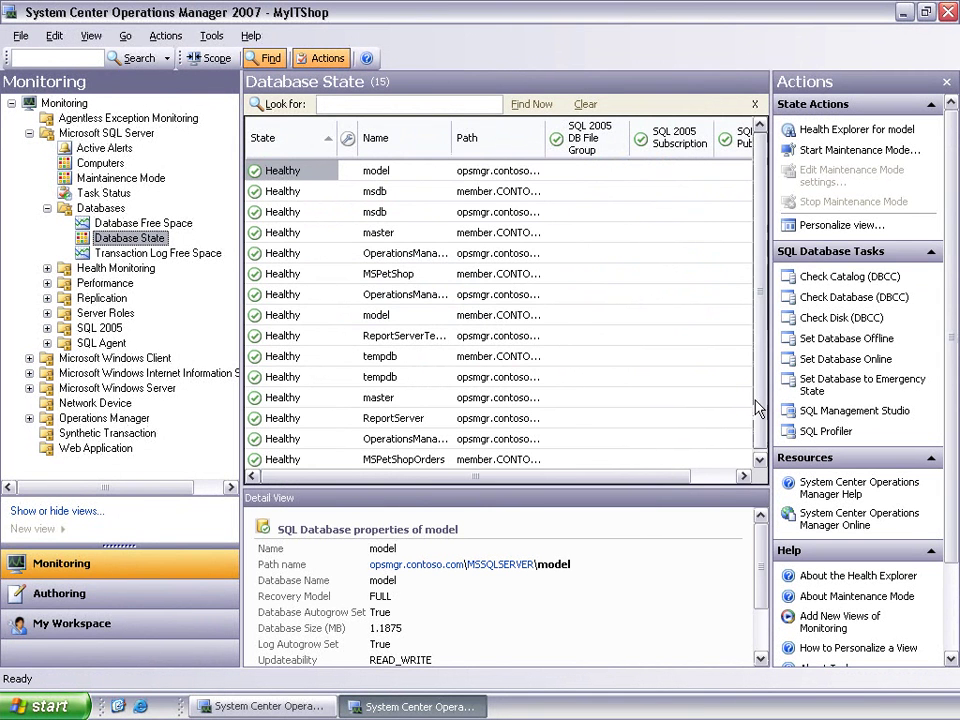
{"action": "left_click", "coordinate": [46, 313]}
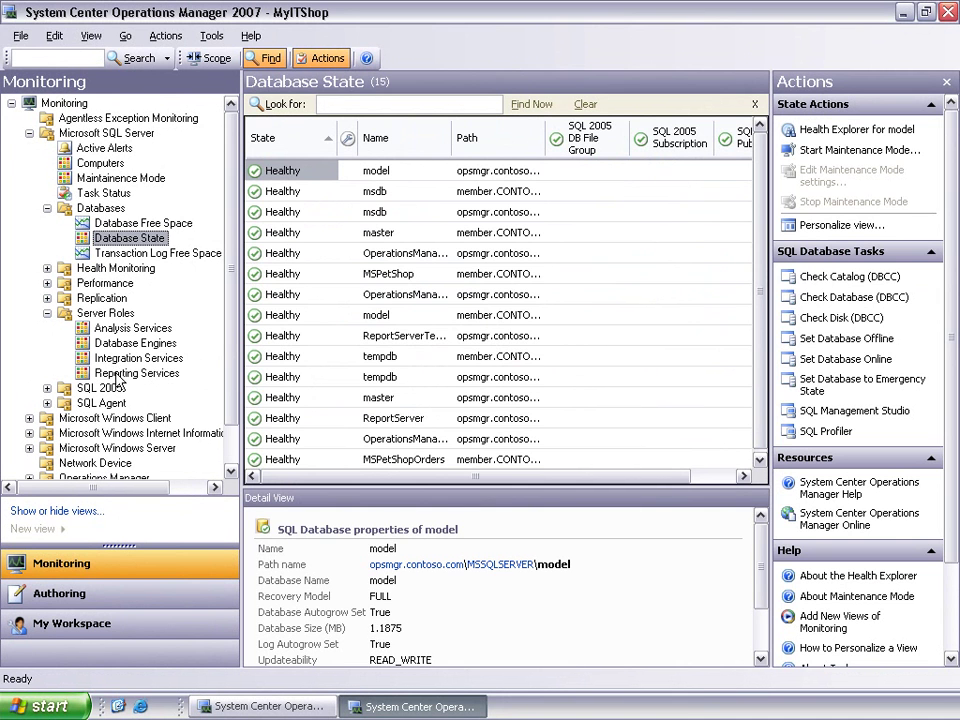
{"action": "left_click", "coordinate": [115, 373]}
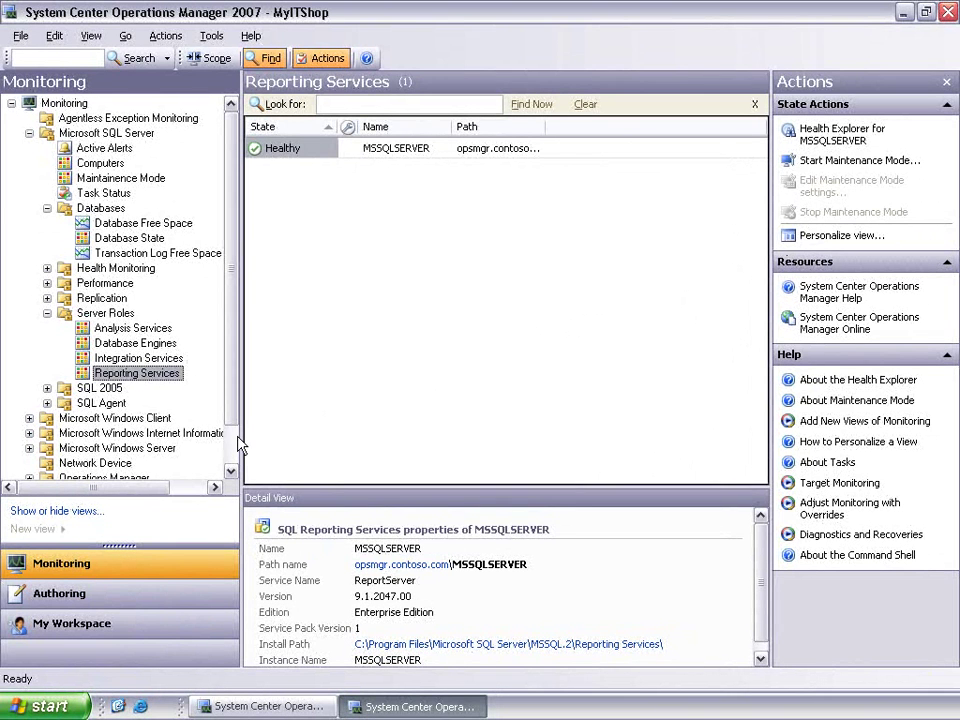
Expand the Operations Manager monitoring folder and check its Agent subfolder for available views.
{"action": "scroll", "coordinate": [236, 443], "scroll_direction": "down", "scroll_amount": 1}
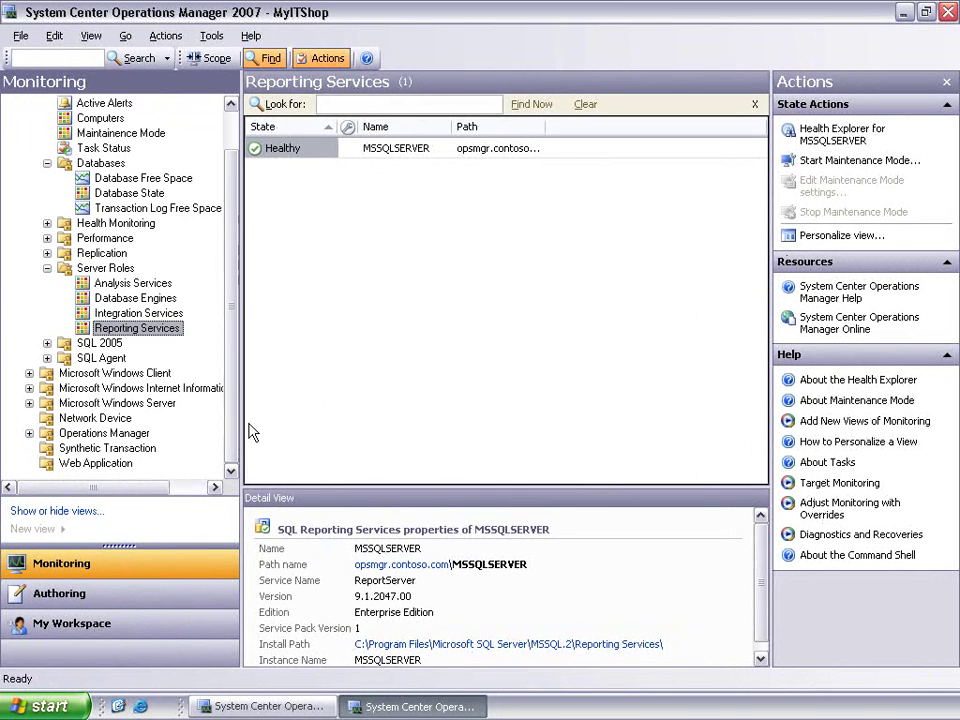
{"action": "left_click", "coordinate": [30, 433]}
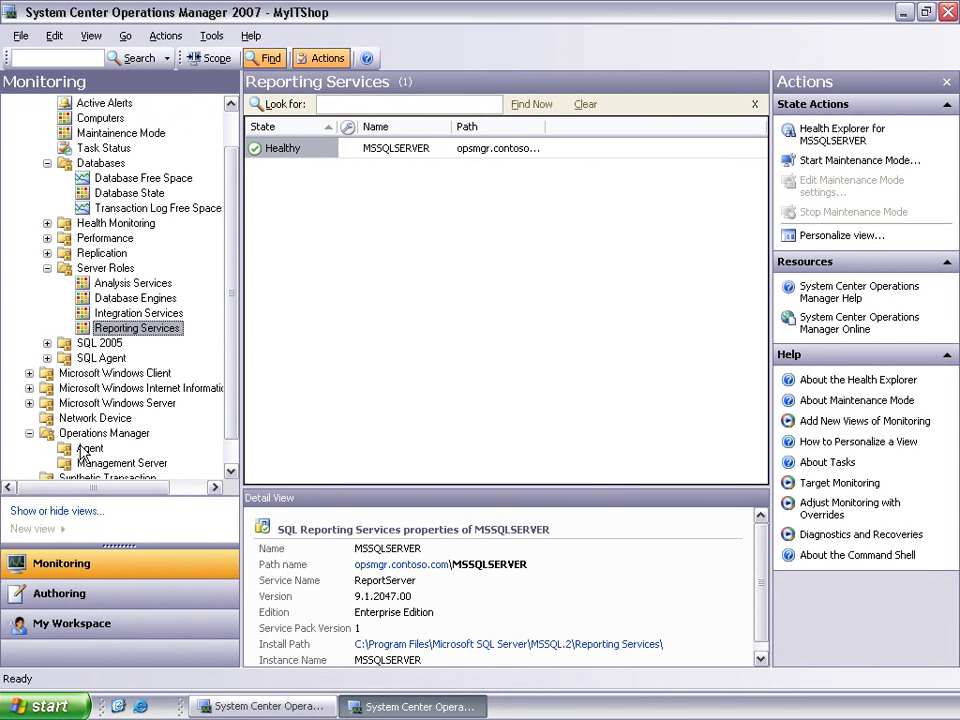
{"action": "left_click", "coordinate": [89, 449]}
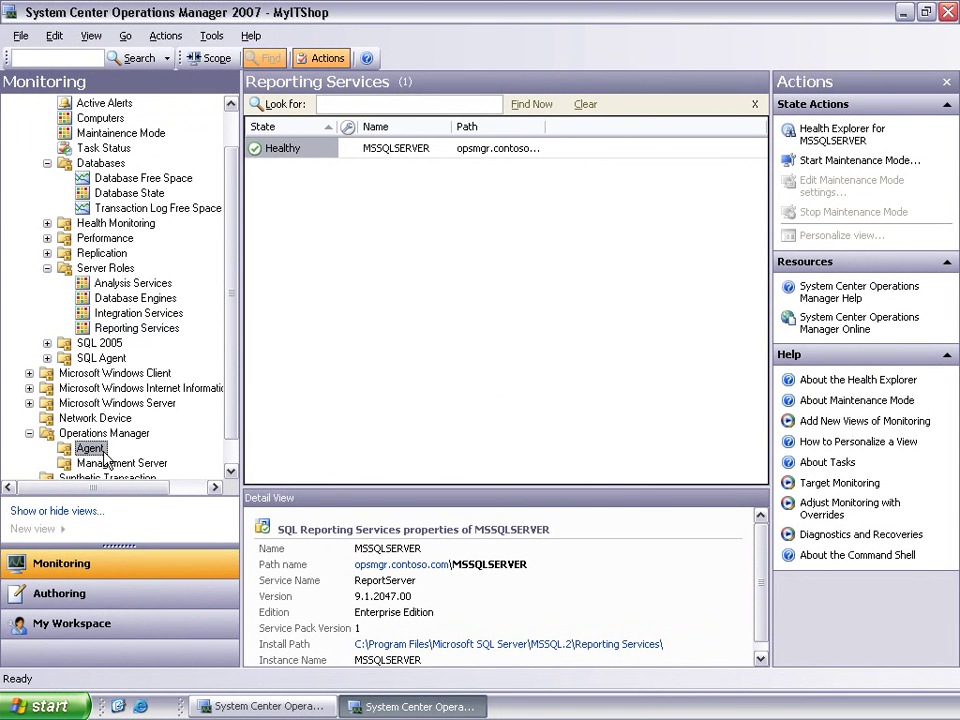